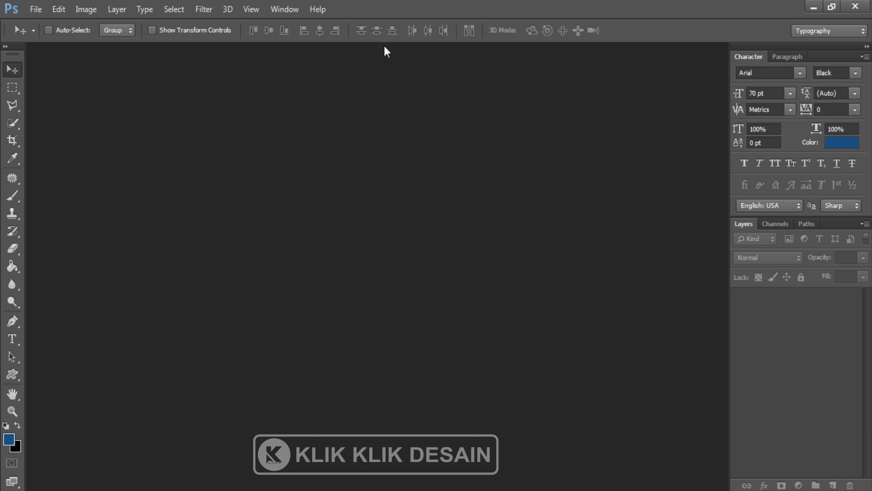
Create a new blank document 1920 × 1080 pixels via File > New
click(42, 9)
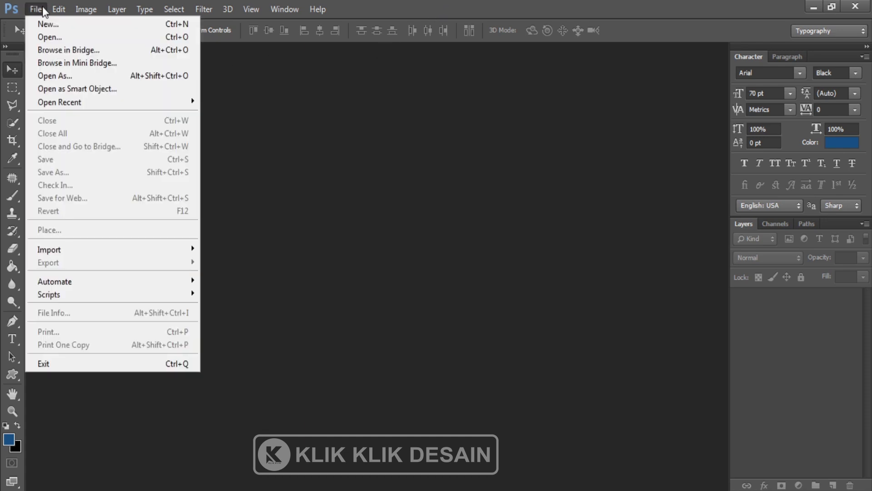
click(47, 24)
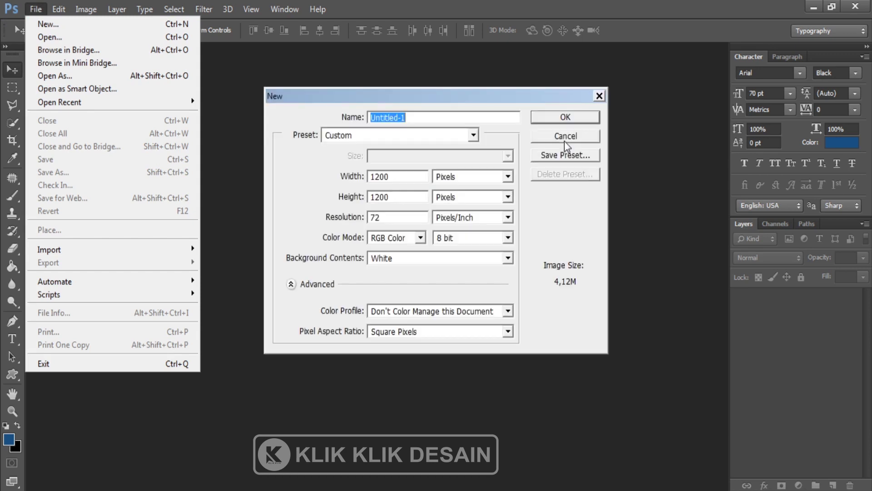
double_click(408, 177)
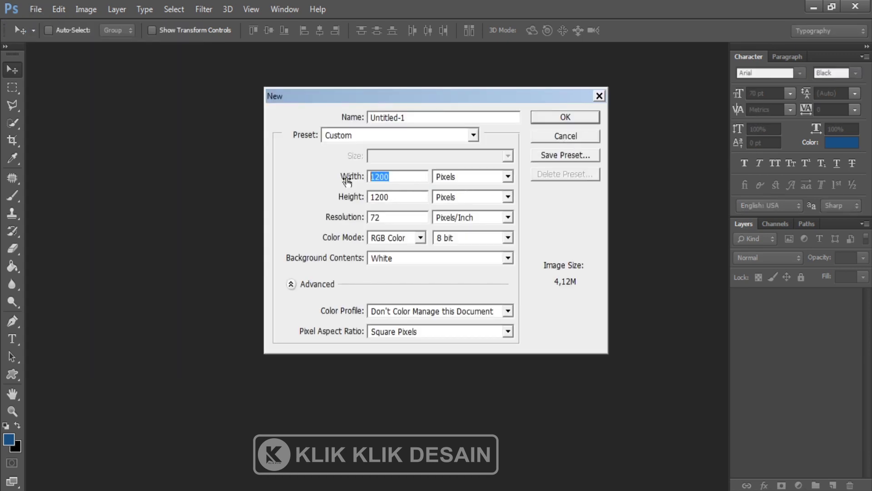
text(1920)
key(Tab)
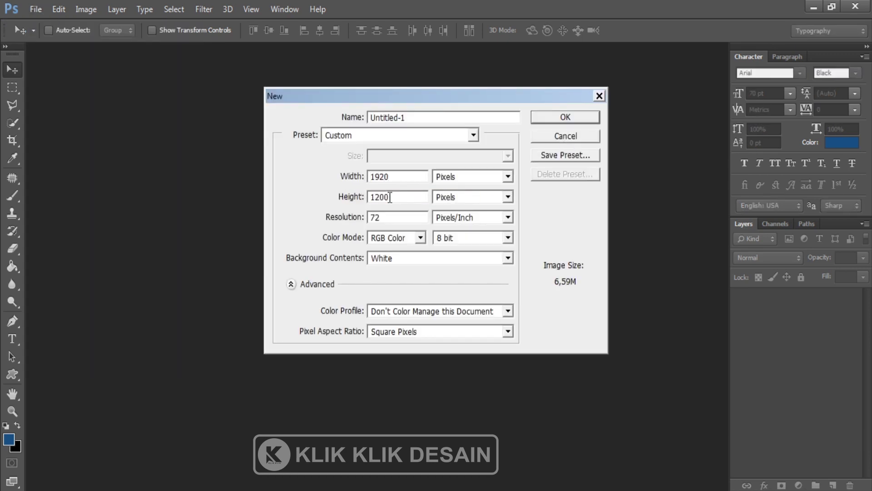
text(1080)
click(551, 119)
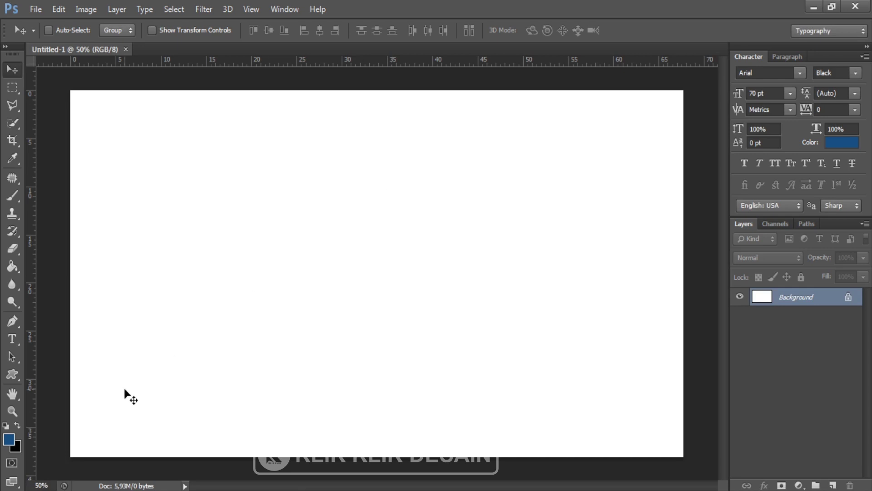
Fill the canvas blue with the Paint Bucket and set the Horizontal Type colour to white
click(15, 269)
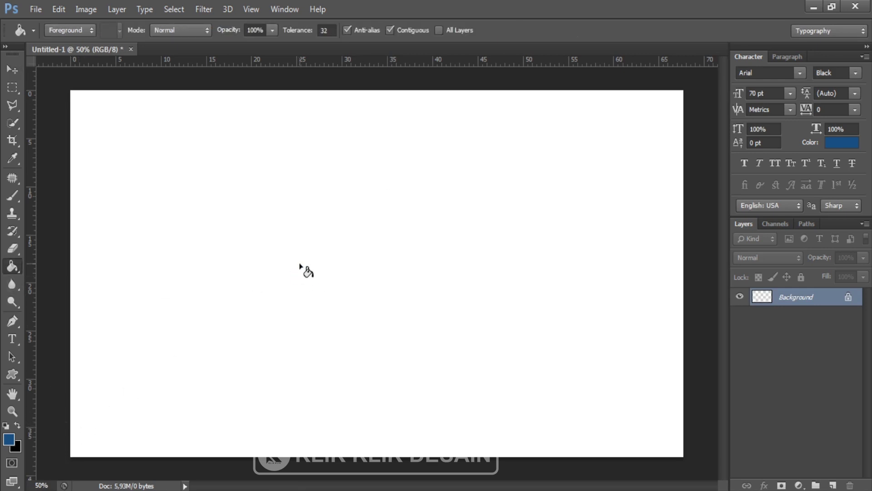
click(301, 267)
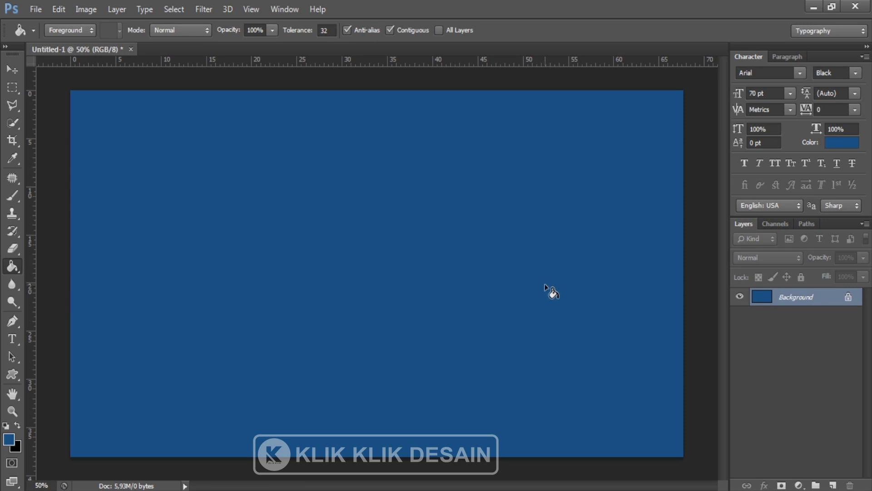
click(7, 339)
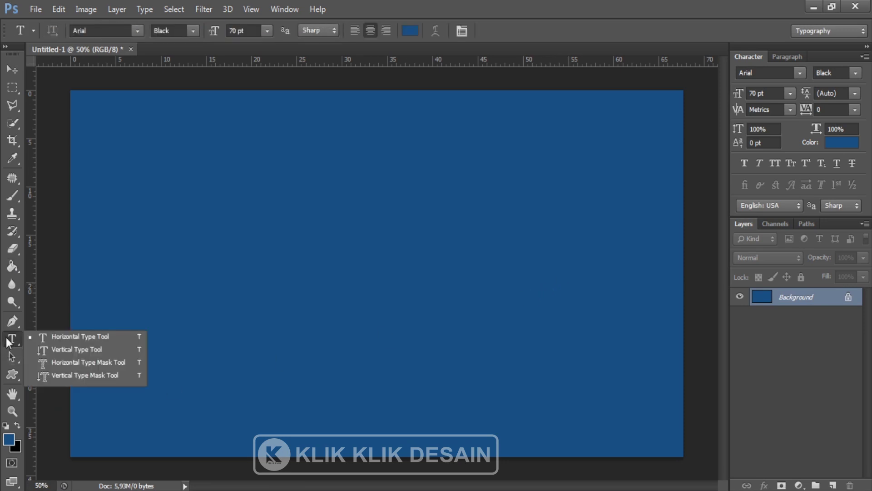
click(40, 337)
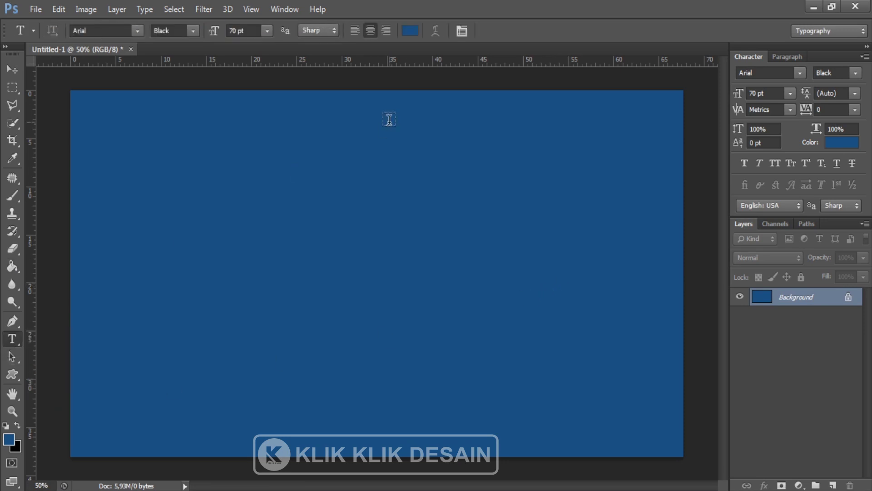
click(410, 31)
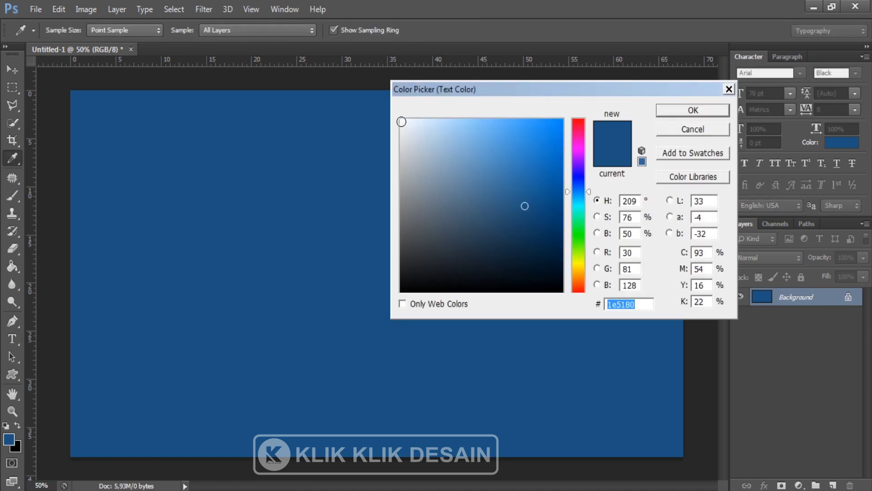
click(402, 122)
click(694, 112)
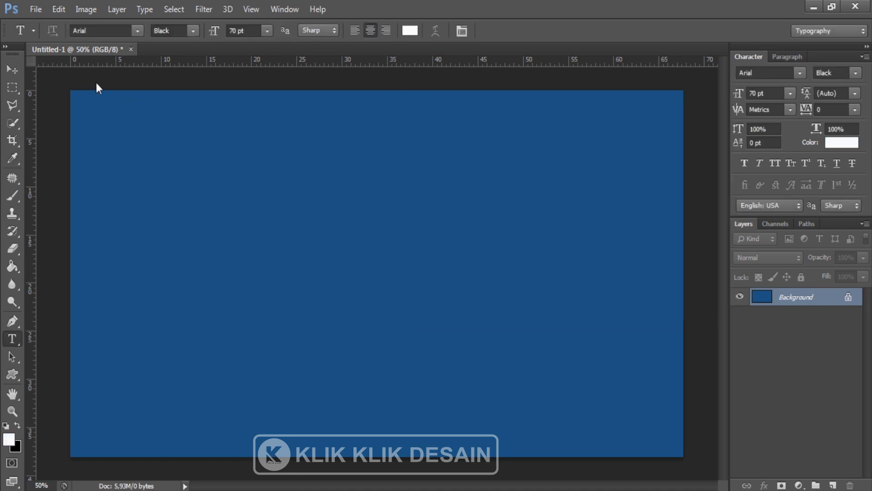
Set the type font to Arial Black at 70 pt
click(136, 31)
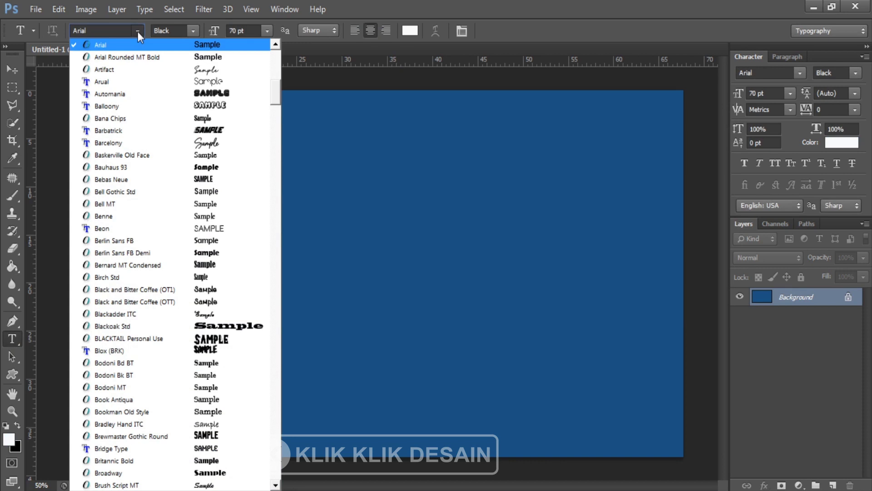
click(138, 32)
click(193, 31)
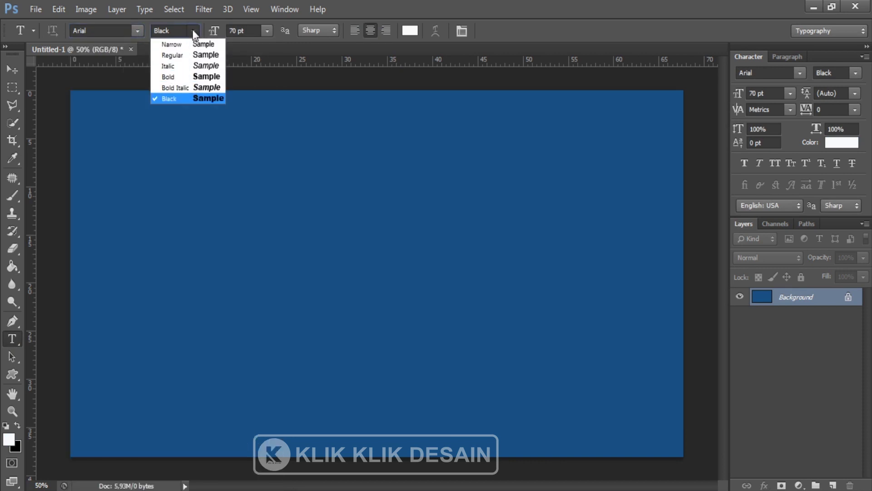
click(192, 30)
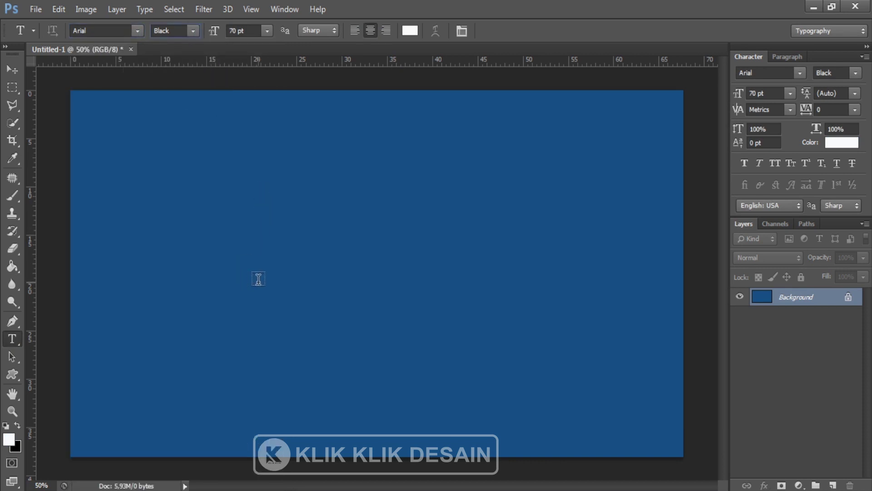
Type the word 'stroke' and scale it up to about 297 pt
click(259, 279)
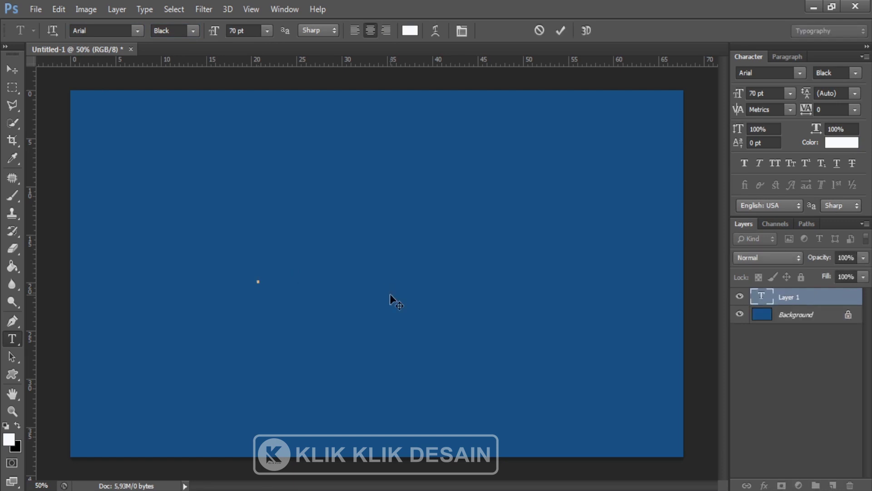
text(stroke)
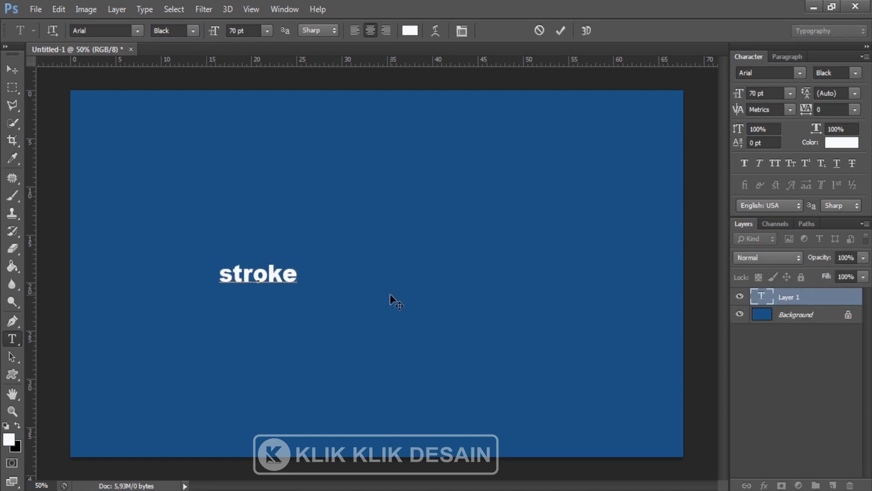
click(14, 67)
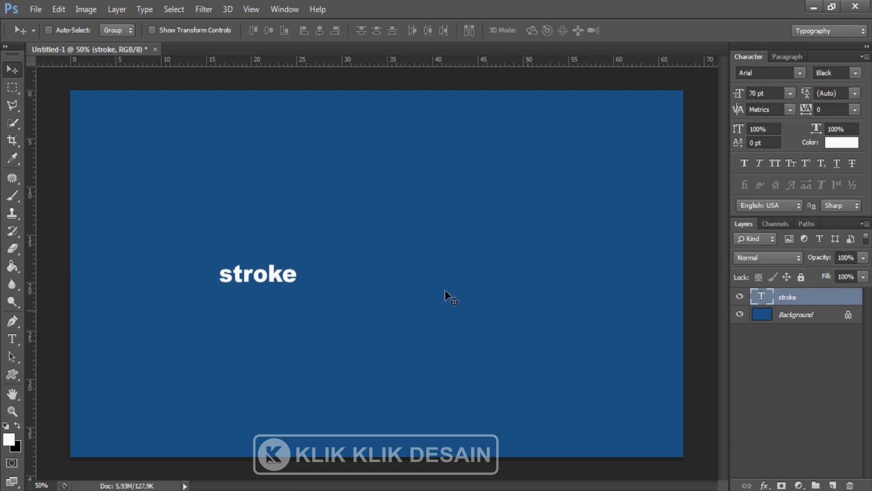
key(ctrl+t)
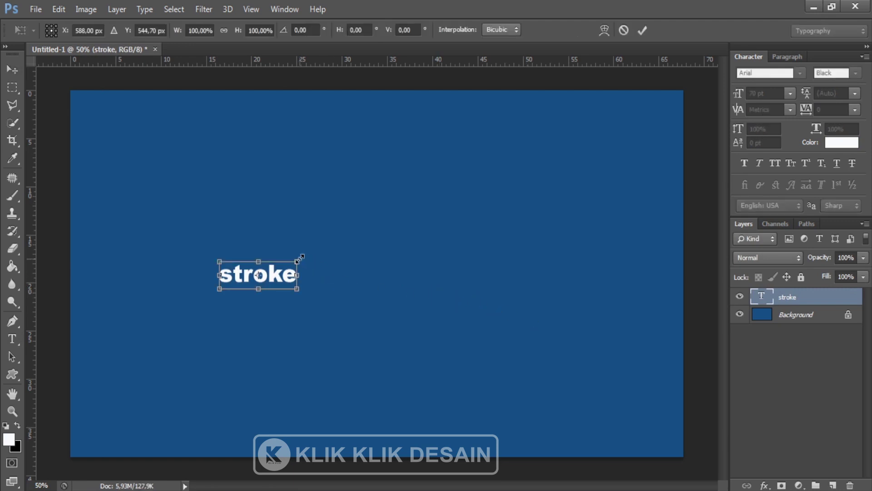
drag(300, 258, 555, 180)
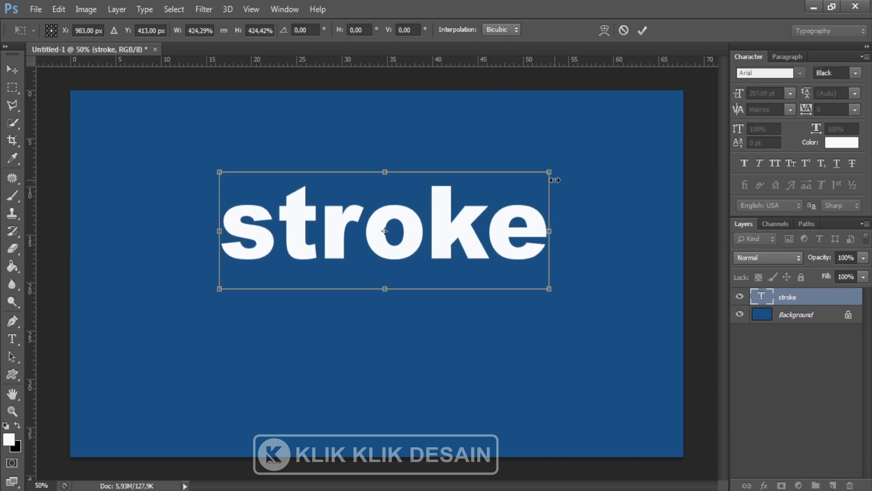
key(Return)
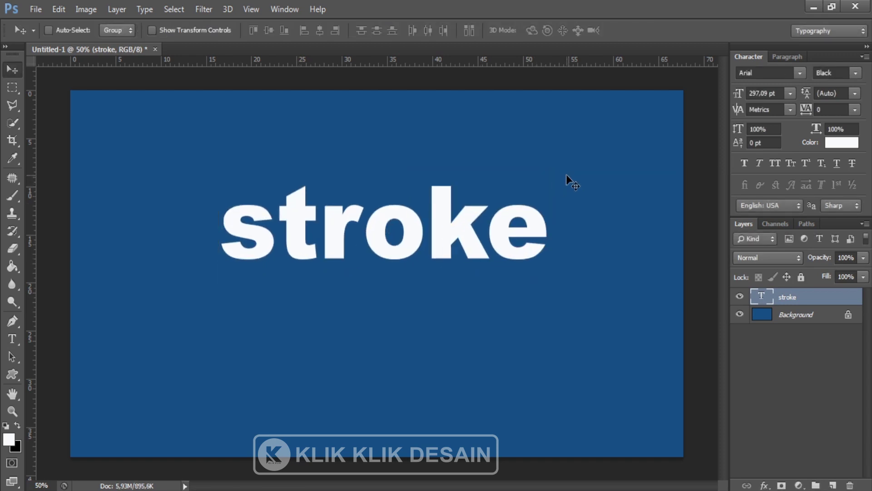
Centre the text vertically and horizontally on the canvas
key(ctrl+a)
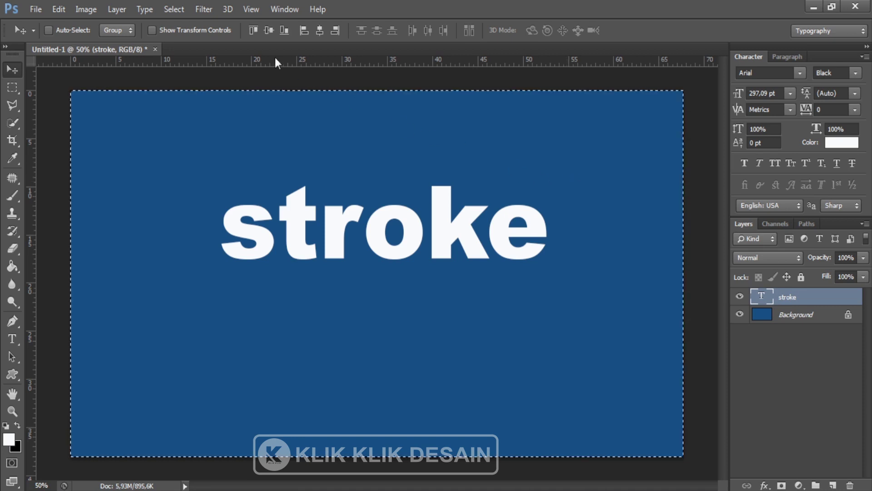
click(268, 30)
click(320, 31)
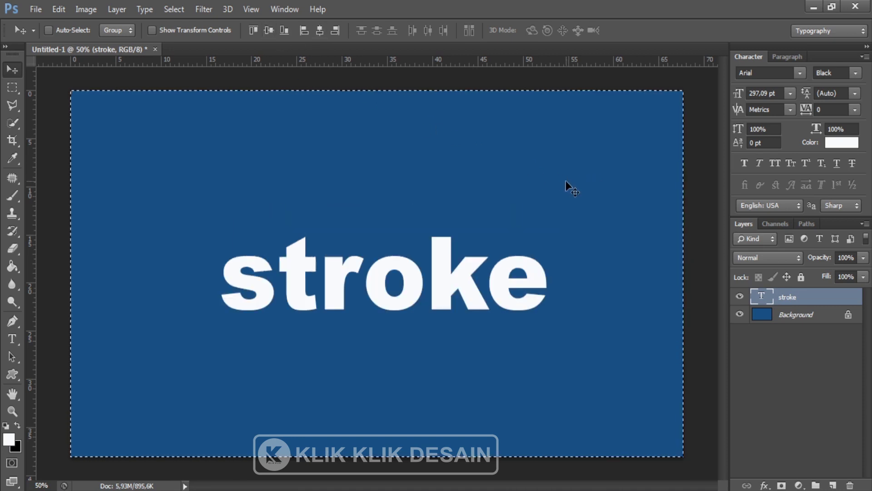
key(ctrl+d)
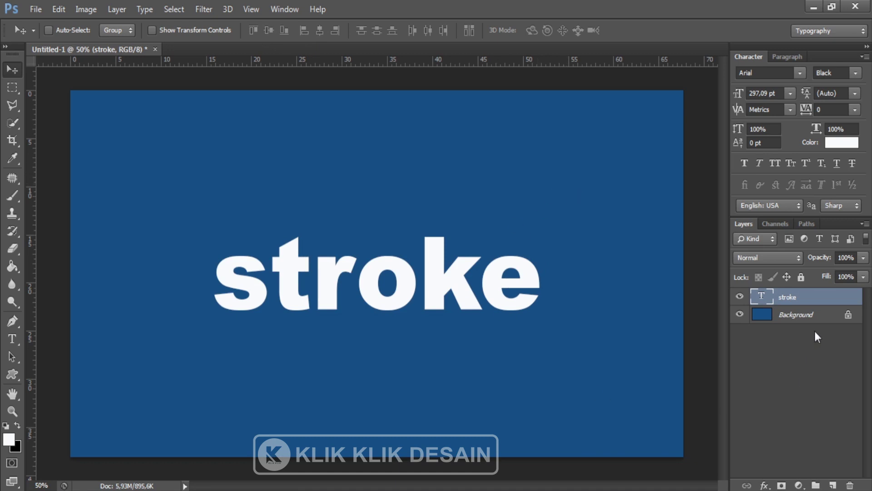
Open Layer Style for the 'stroke' text layer and move the dialog right to reveal the text
right_click(806, 299)
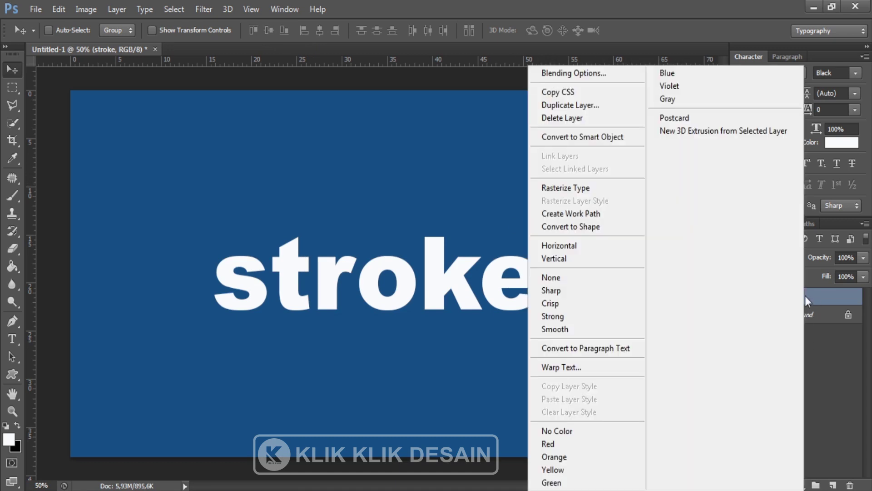
click(609, 77)
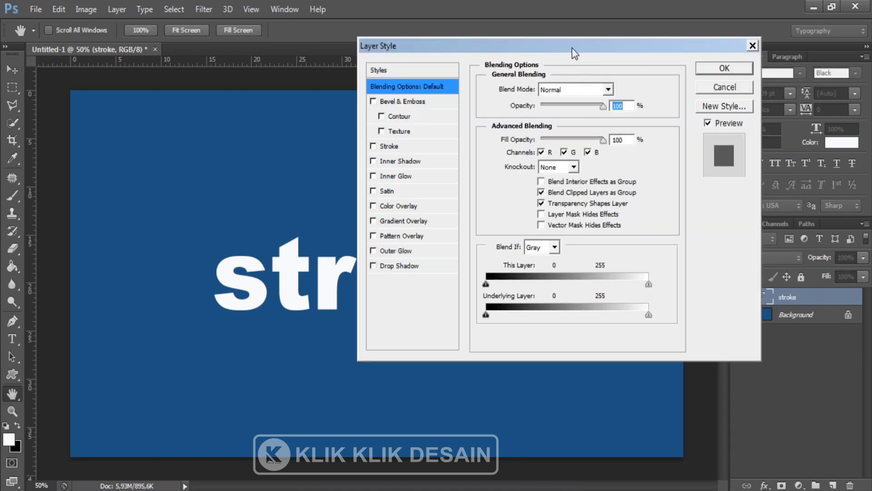
drag(572, 48, 683, 45)
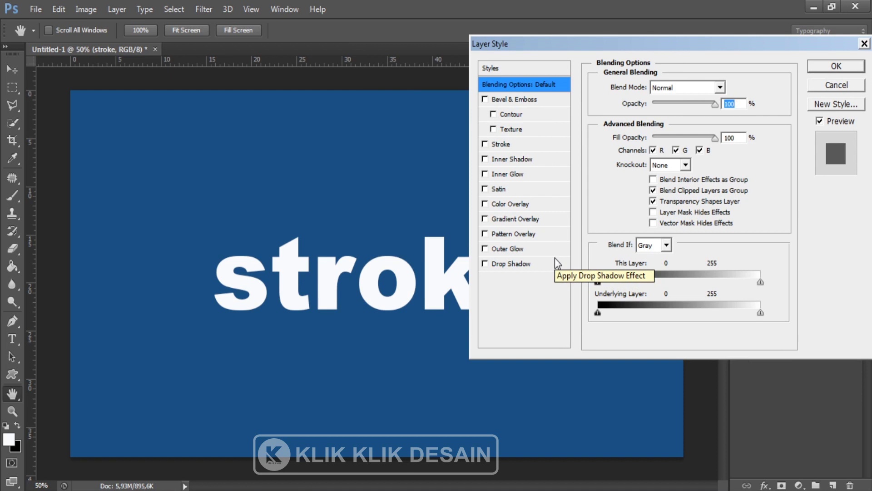
Add a magenta (#a1039f) Stroke effect, setting size 7 and increasing it slightly
click(530, 144)
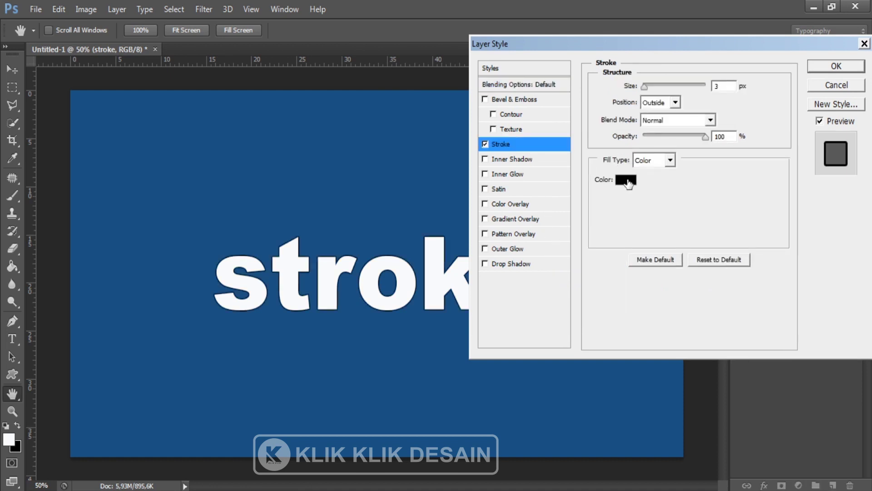
click(626, 182)
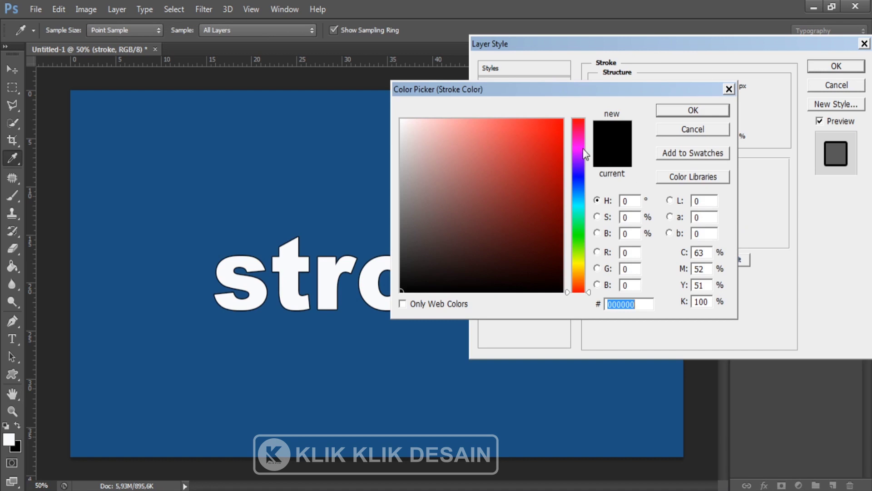
click(582, 148)
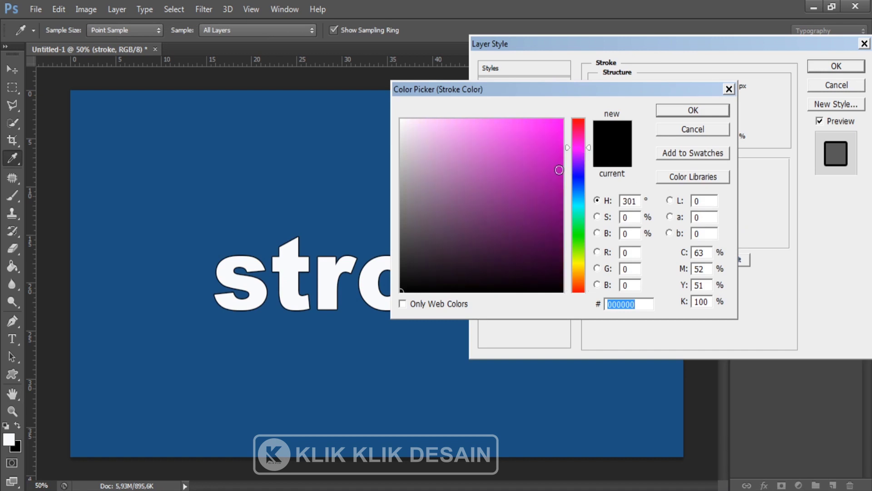
drag(559, 170, 560, 183)
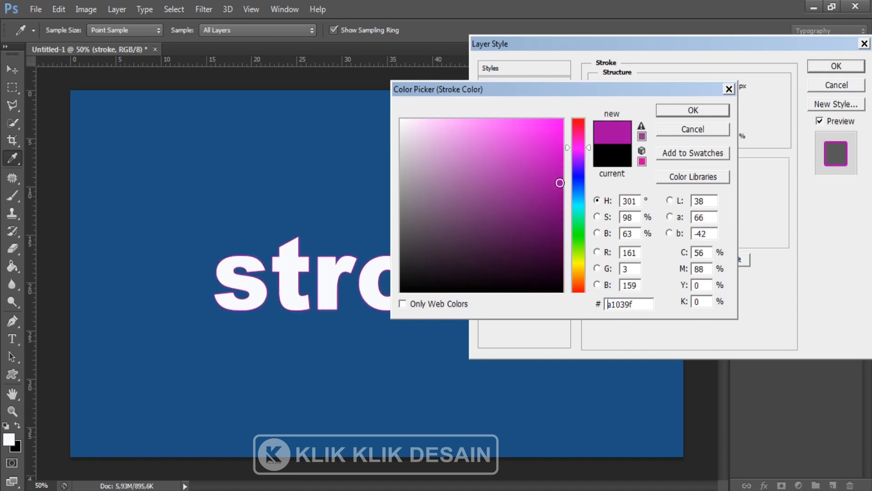
click(682, 111)
text(7)
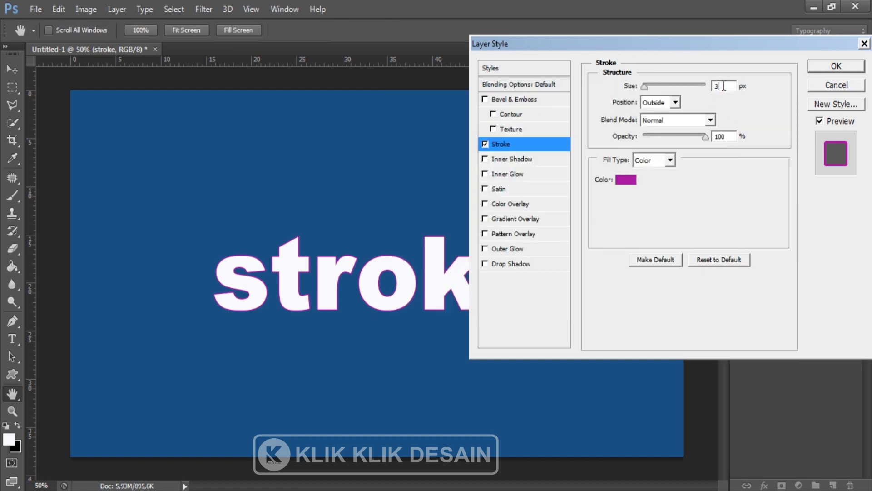
key(Up)
key(Up)
key(Up)
key(Up)
key(Up)
key(Up)
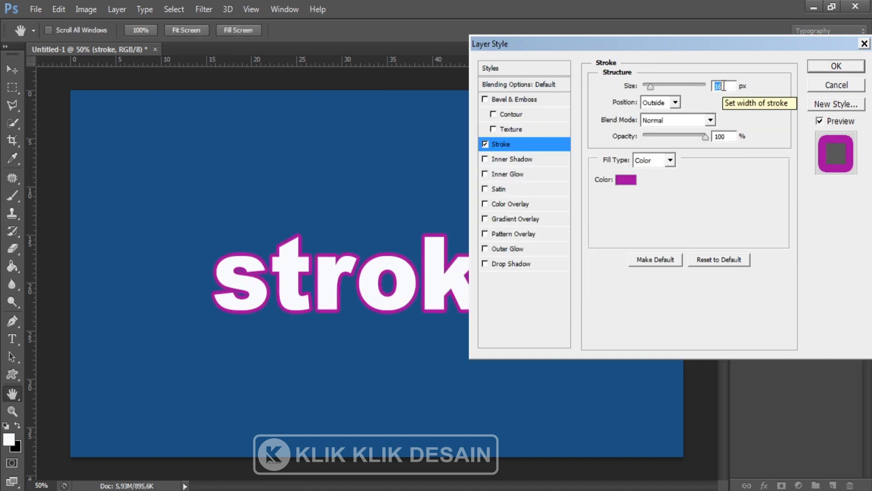
key(Up)
key(Up)
key(Up)
key(Up)
key(Up)
key(Up)
key(Up)
key(Up)
key(Up)
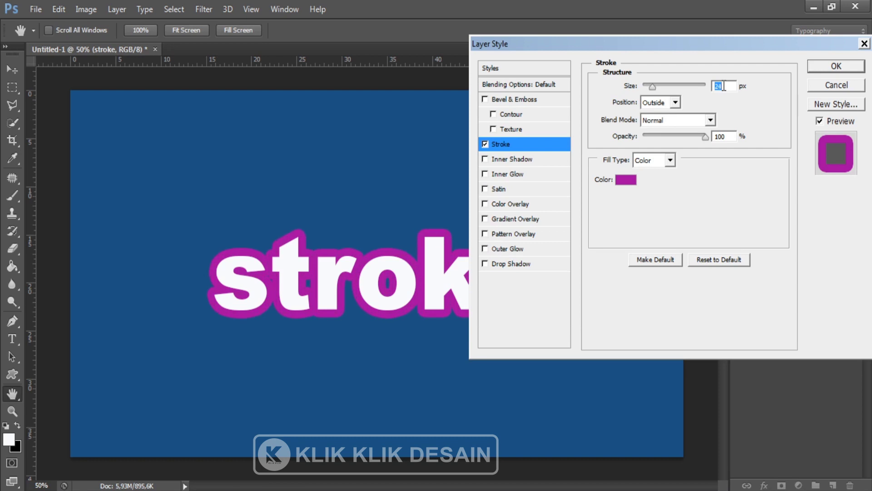
Add Bevel & Emboss with a larger size and grey shadow colour, then apply the styles
click(538, 99)
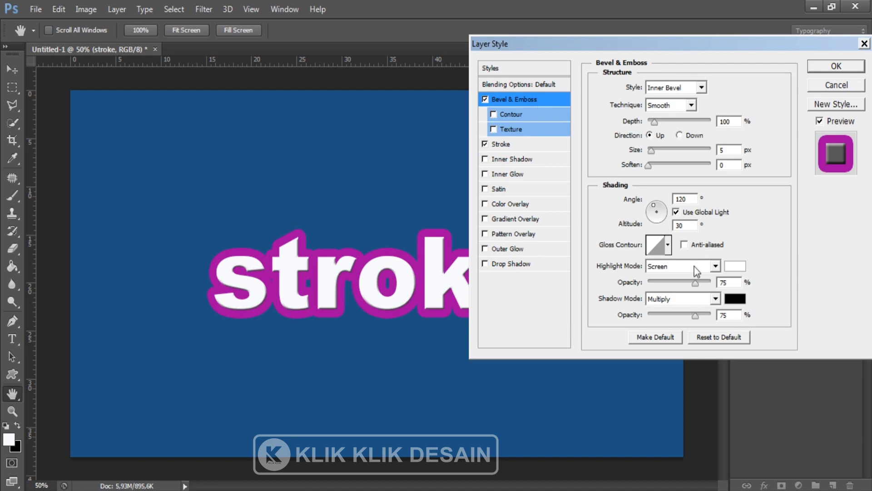
double_click(733, 151)
key(Up)
key(Up)
key(Up)
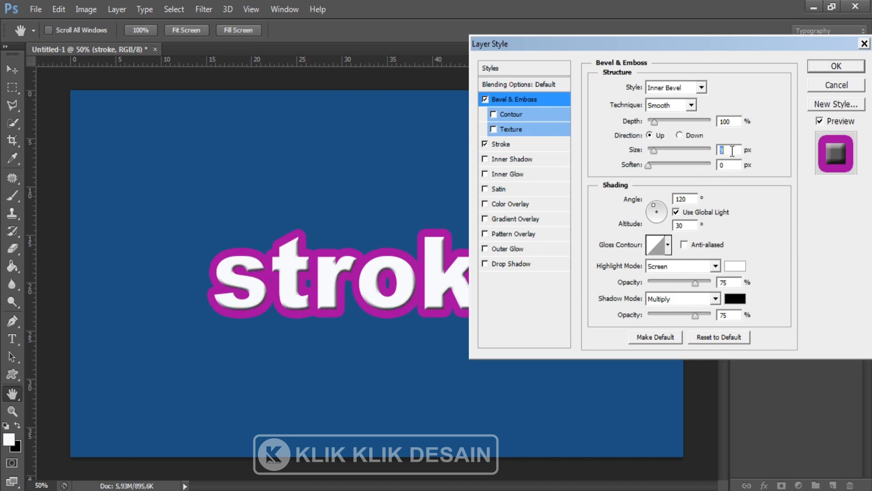
click(743, 299)
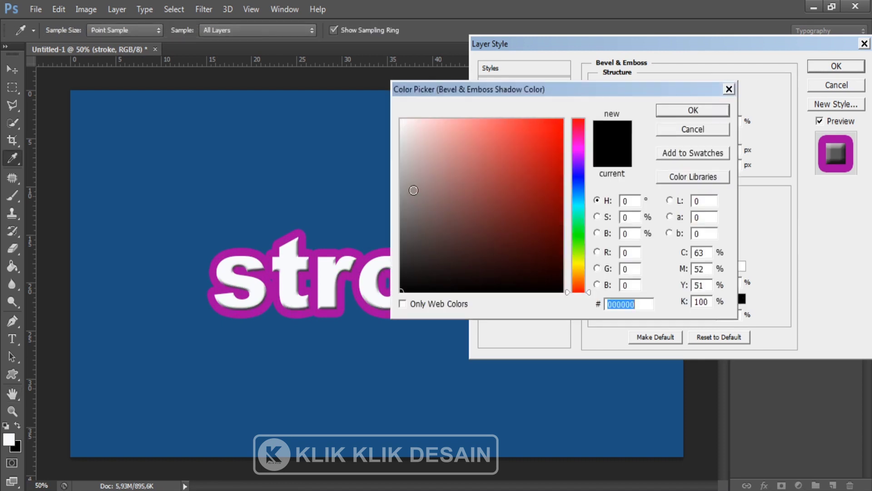
click(404, 194)
click(693, 110)
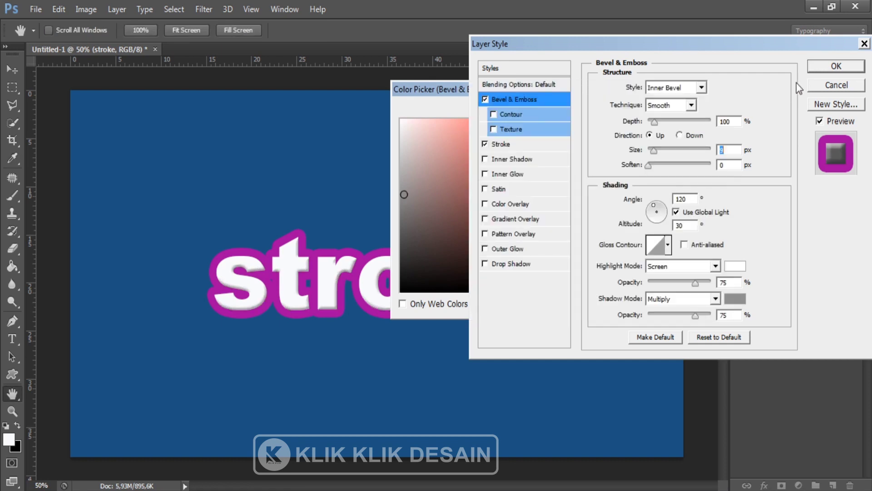
click(837, 66)
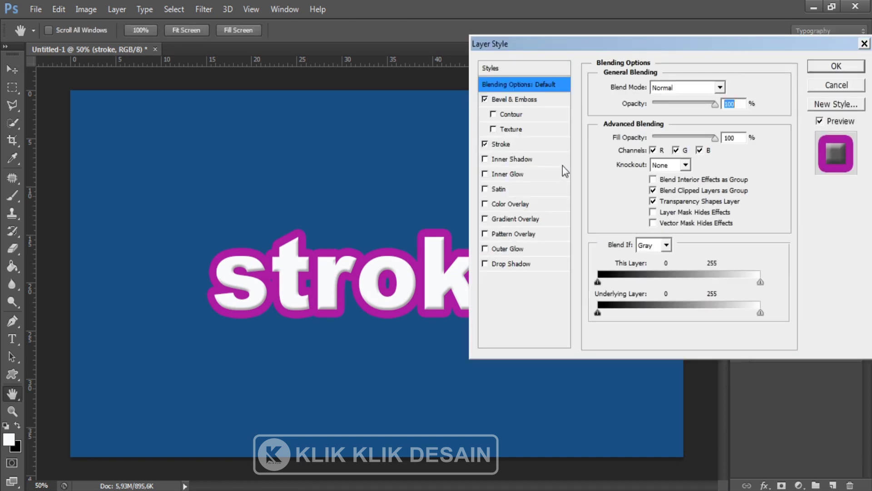
key(Return)
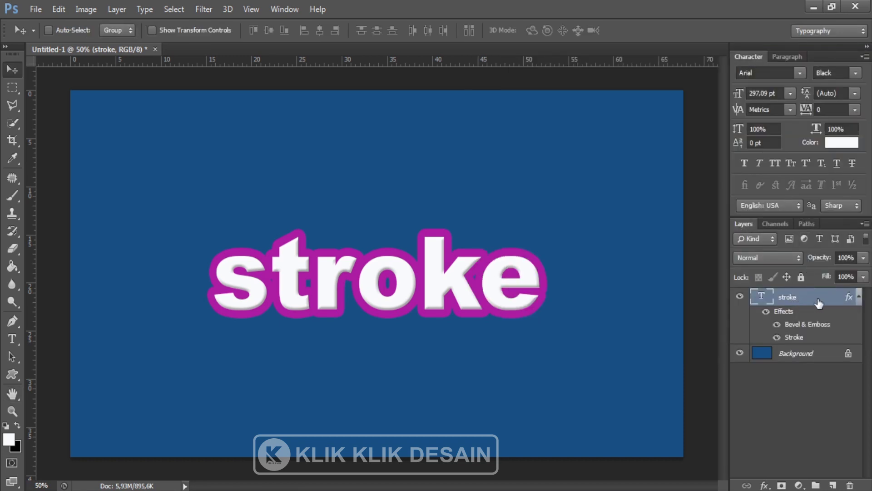
Convert the styled 'stroke' text layer into a Smart Object
right_click(818, 303)
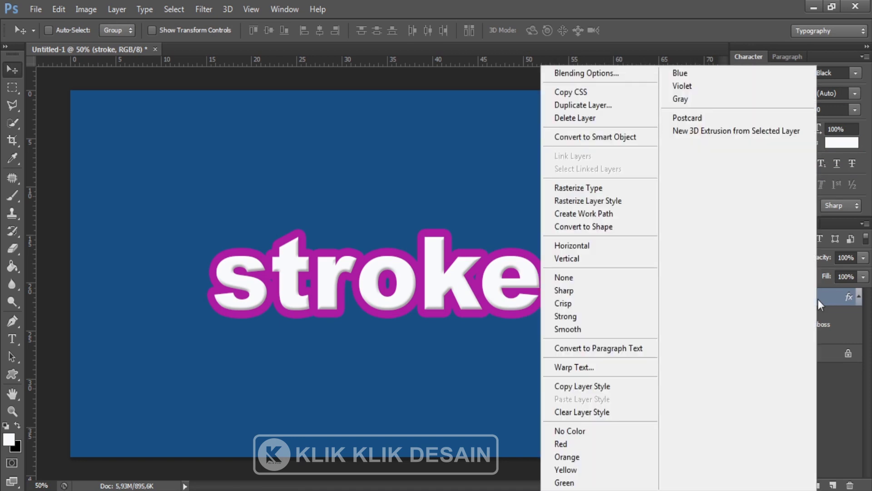
click(607, 142)
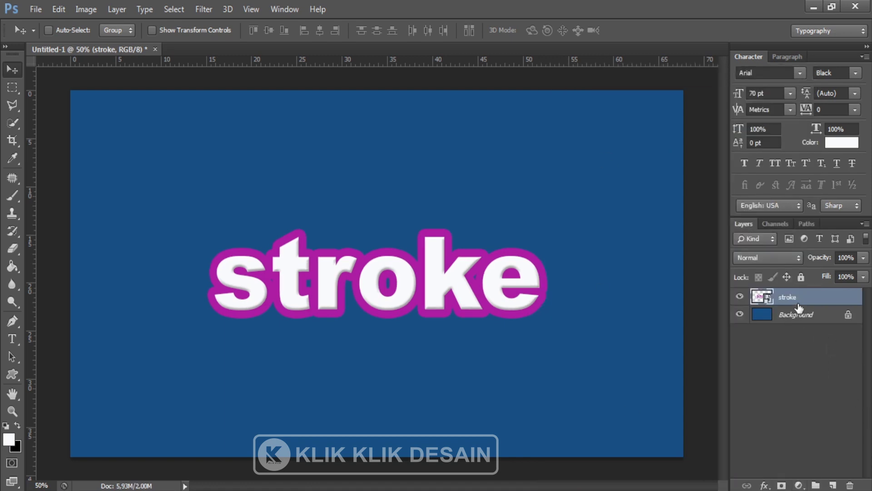
right_click(801, 305)
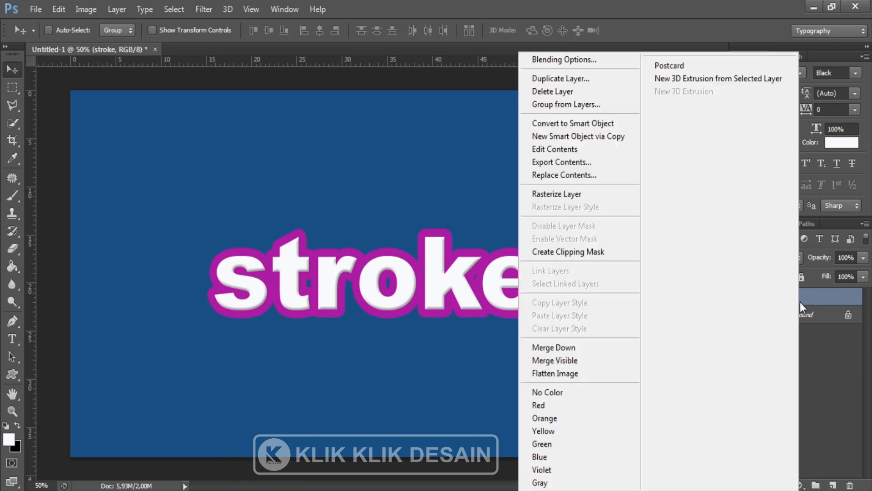
Add a white 14 px Stroke effect to the smart object through Blending Options
click(590, 61)
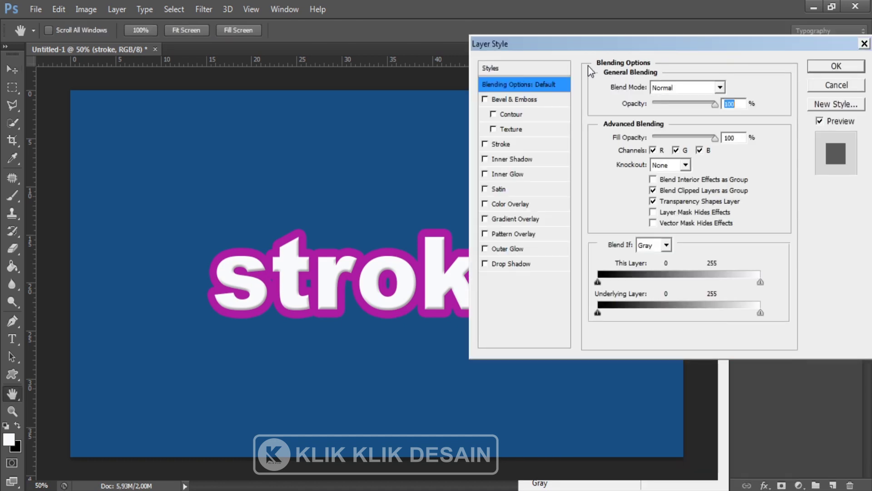
click(511, 144)
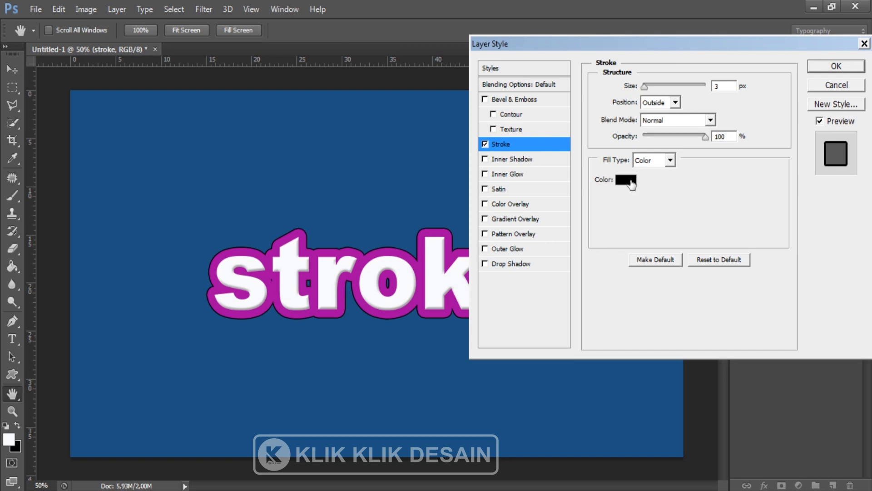
click(630, 180)
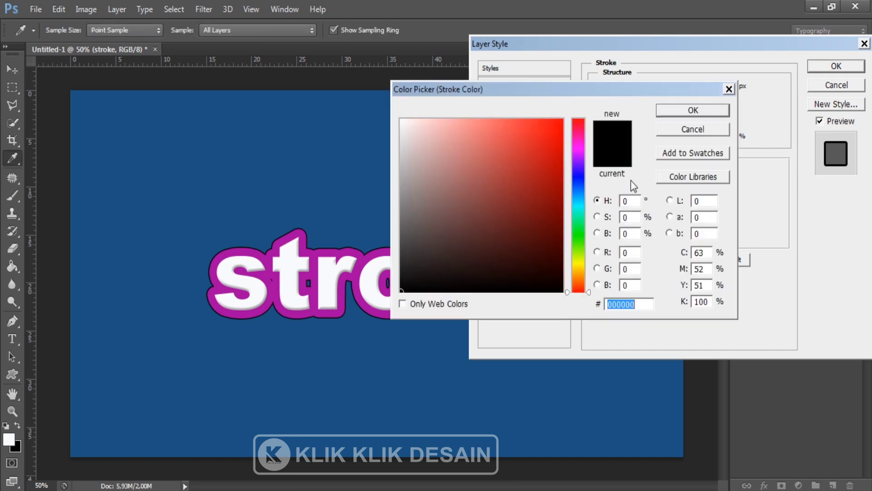
click(402, 121)
click(685, 113)
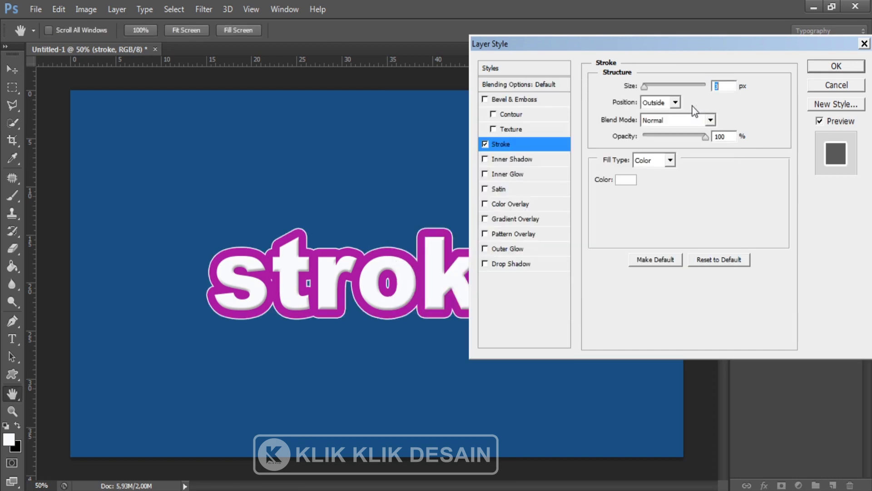
click(732, 86)
key(Up)
key(Up)
key(Up)
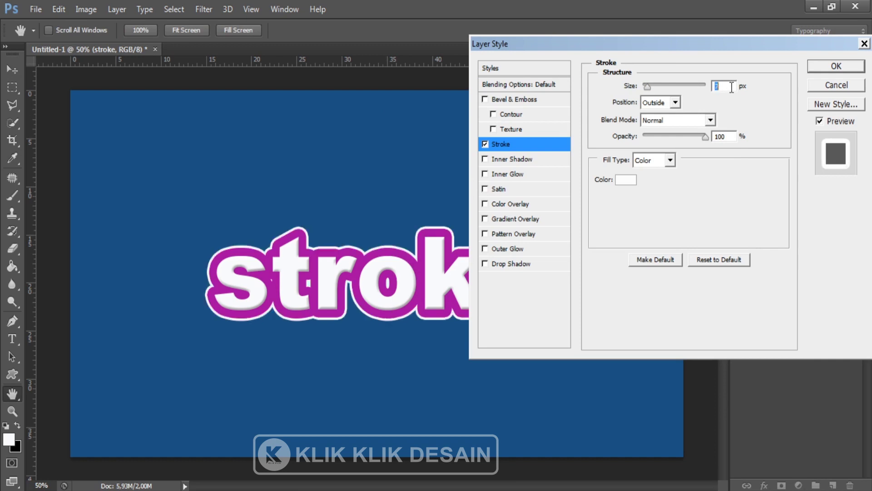
key(Up)
key(Up)
key(Up)
text(14)
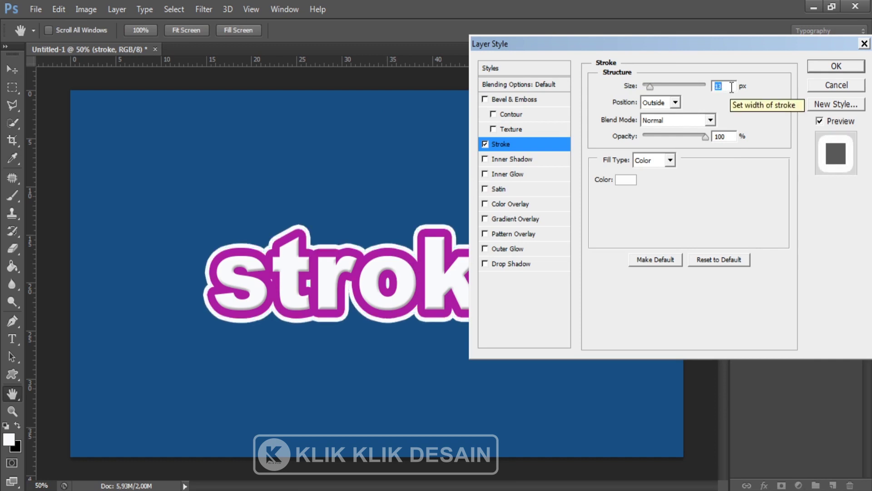
click(859, 69)
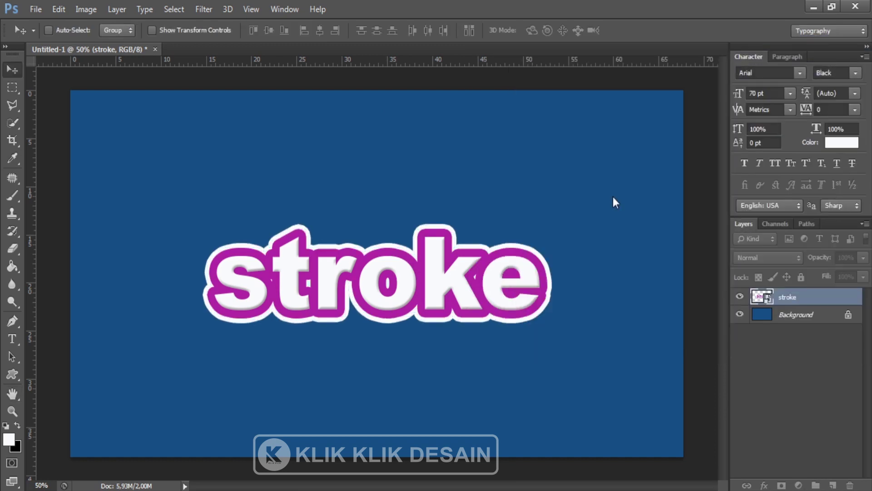